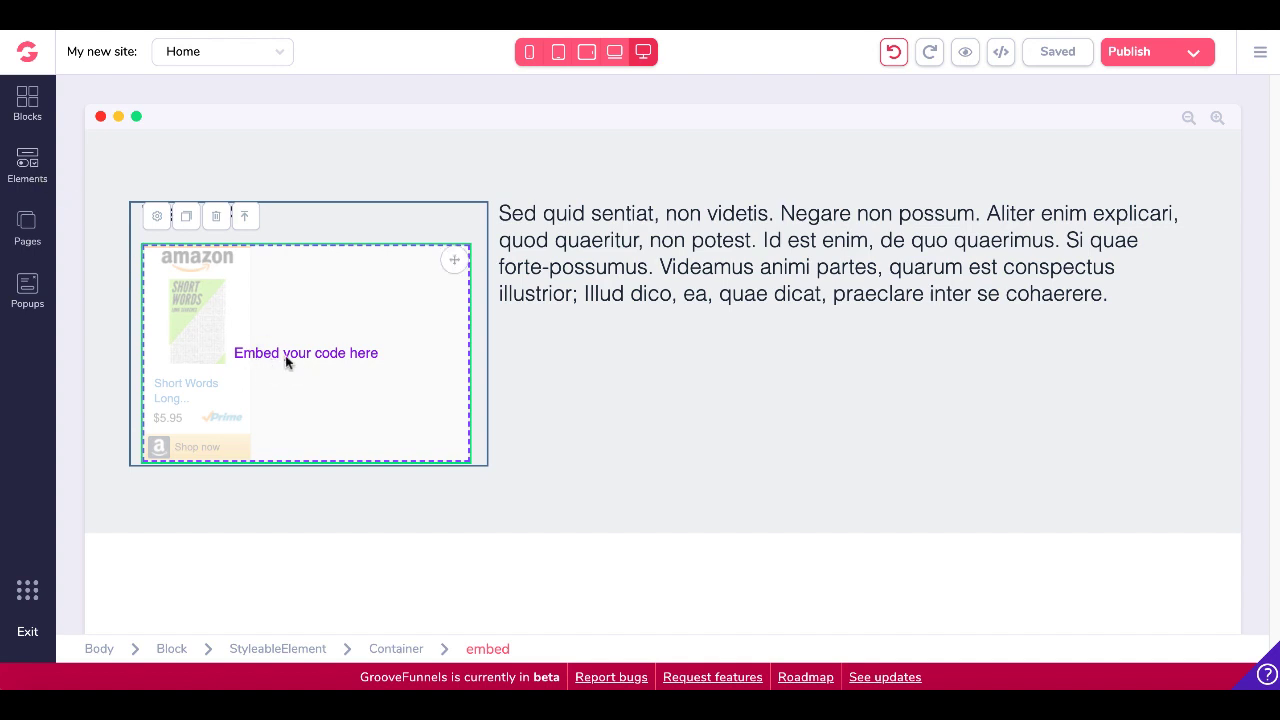
- Drag a Code Embed element from the Other elements below the paragraph and select it
left_click(30, 160)
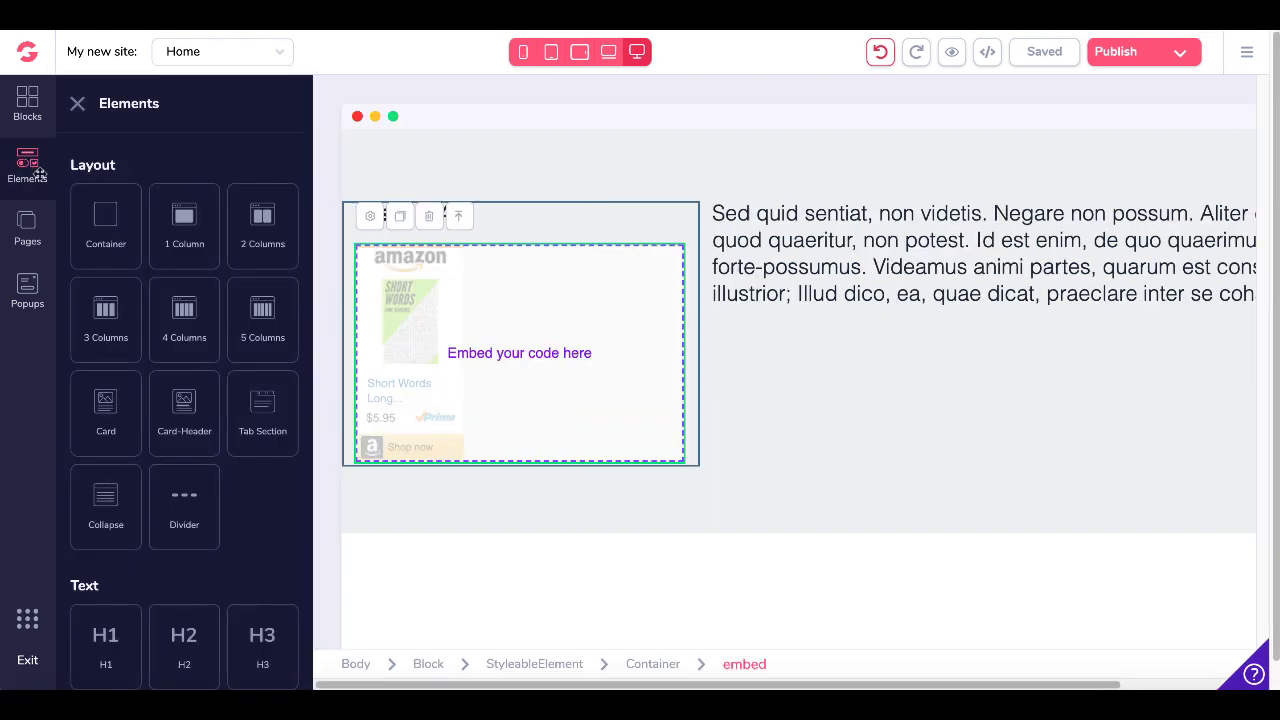
scroll(222, 485, "down", 5)
scroll(222, 485, "down", 1)
scroll(222, 485, "down", 2)
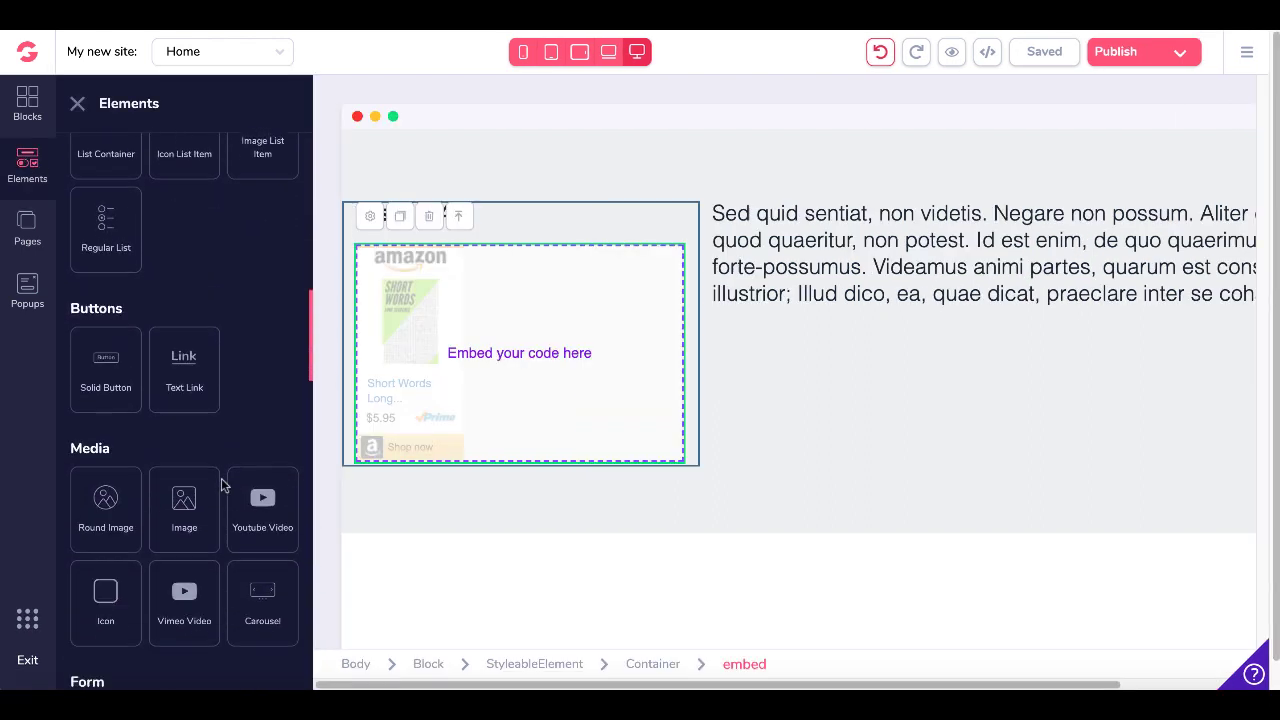
scroll(222, 485, "down", 1)
scroll(222, 485, "down", 1)
scroll(222, 485, "down", 4)
scroll(222, 485, "down", 2)
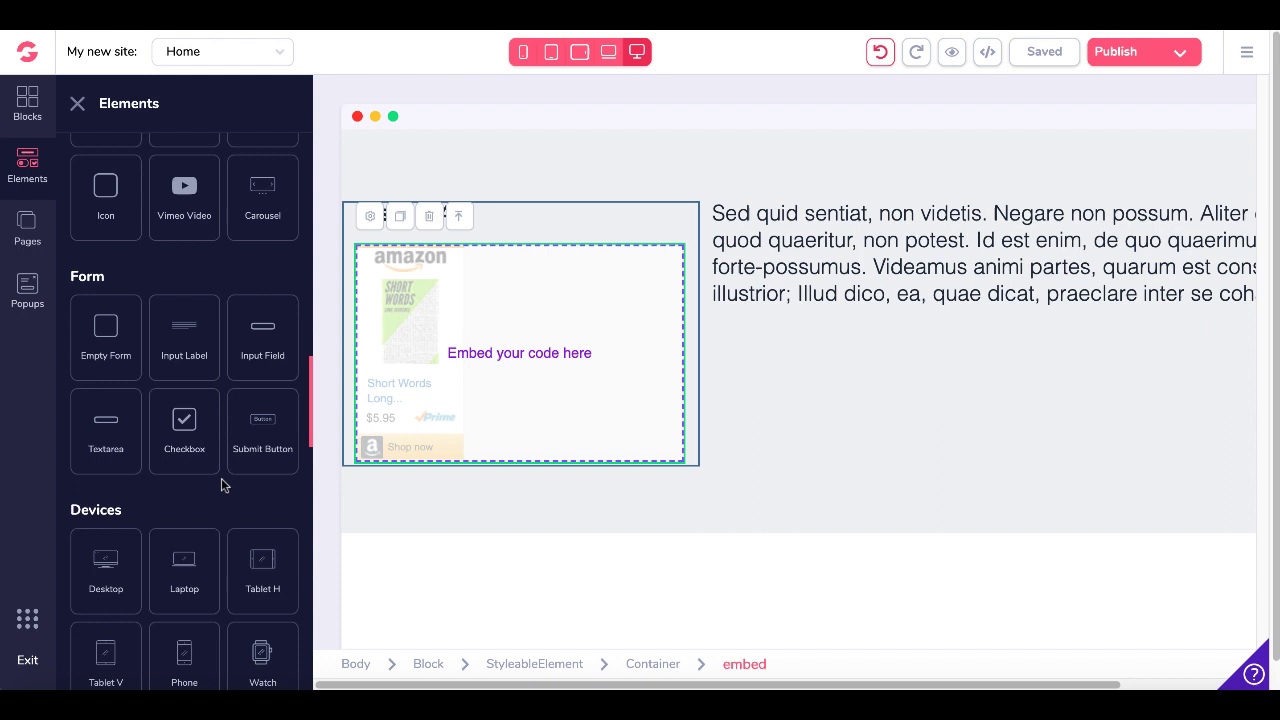
scroll(222, 485, "down", 2)
scroll(222, 485, "down", 3)
scroll(222, 485, "down", 2)
scroll(222, 485, "down", 1)
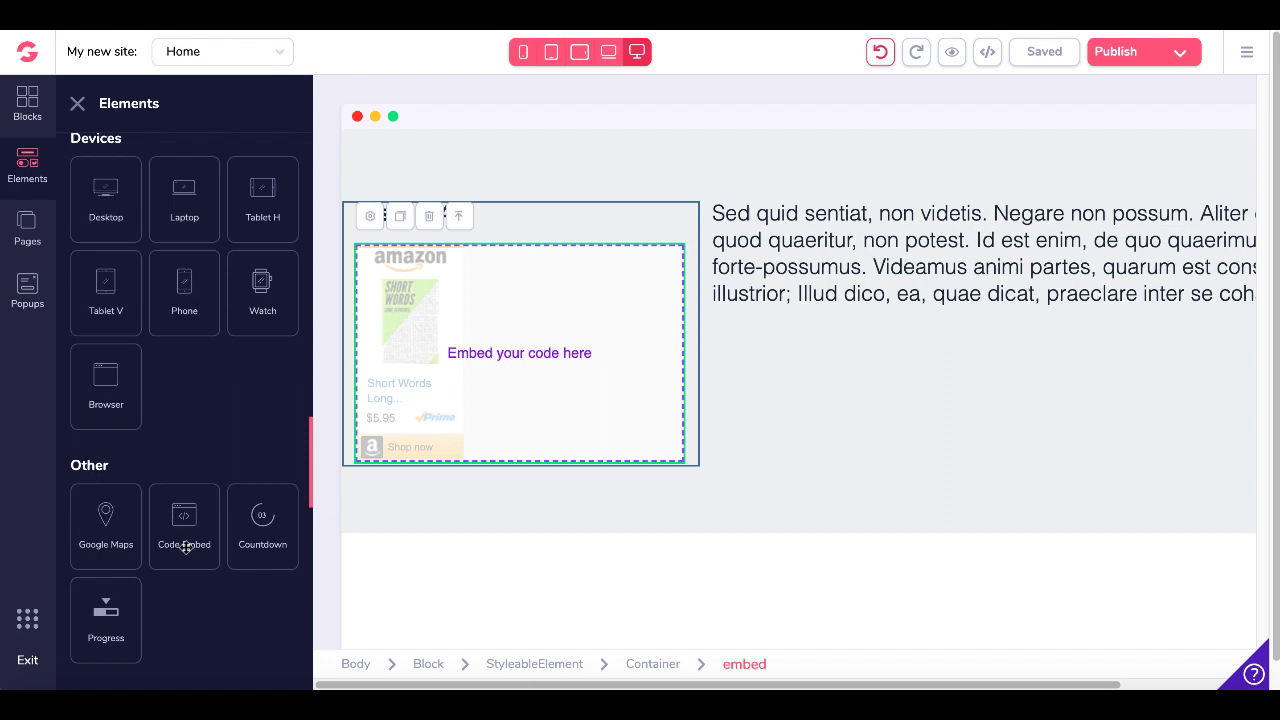
left_click_drag(185, 547, 803, 449)
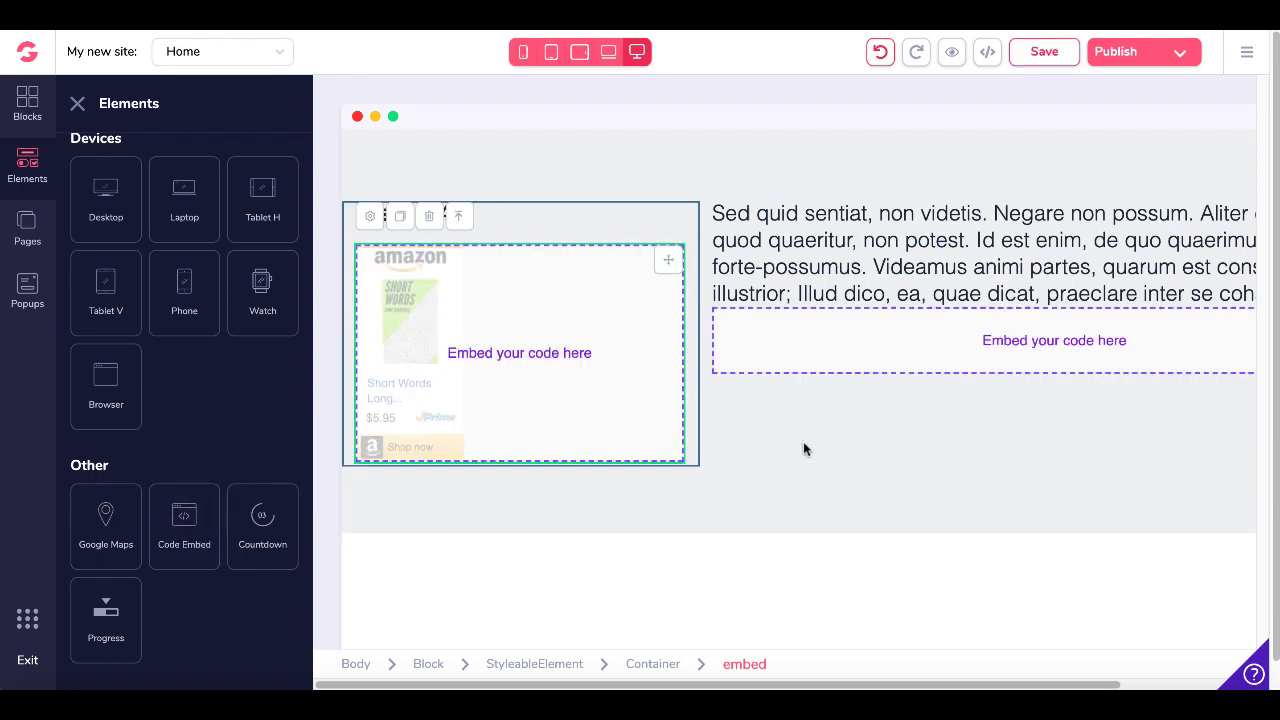
left_click(942, 346)
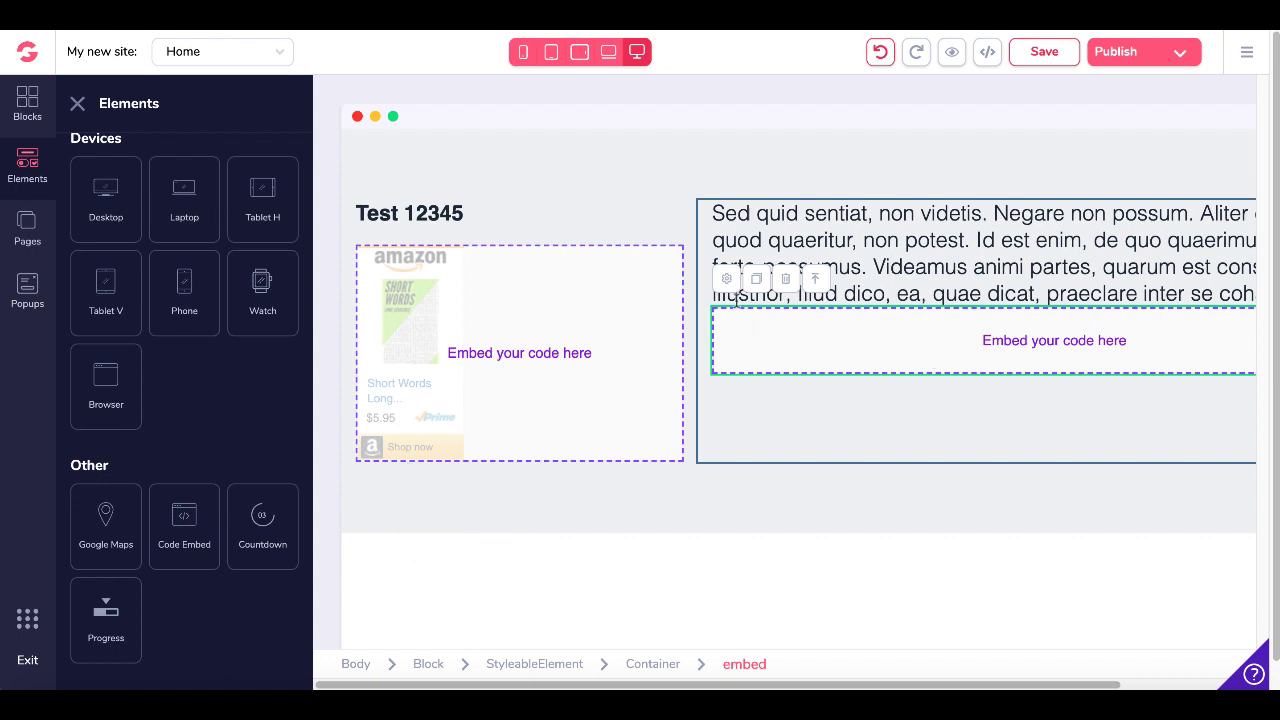
- Open Edit source code for the new embed block from its gear icon
left_click(727, 281)
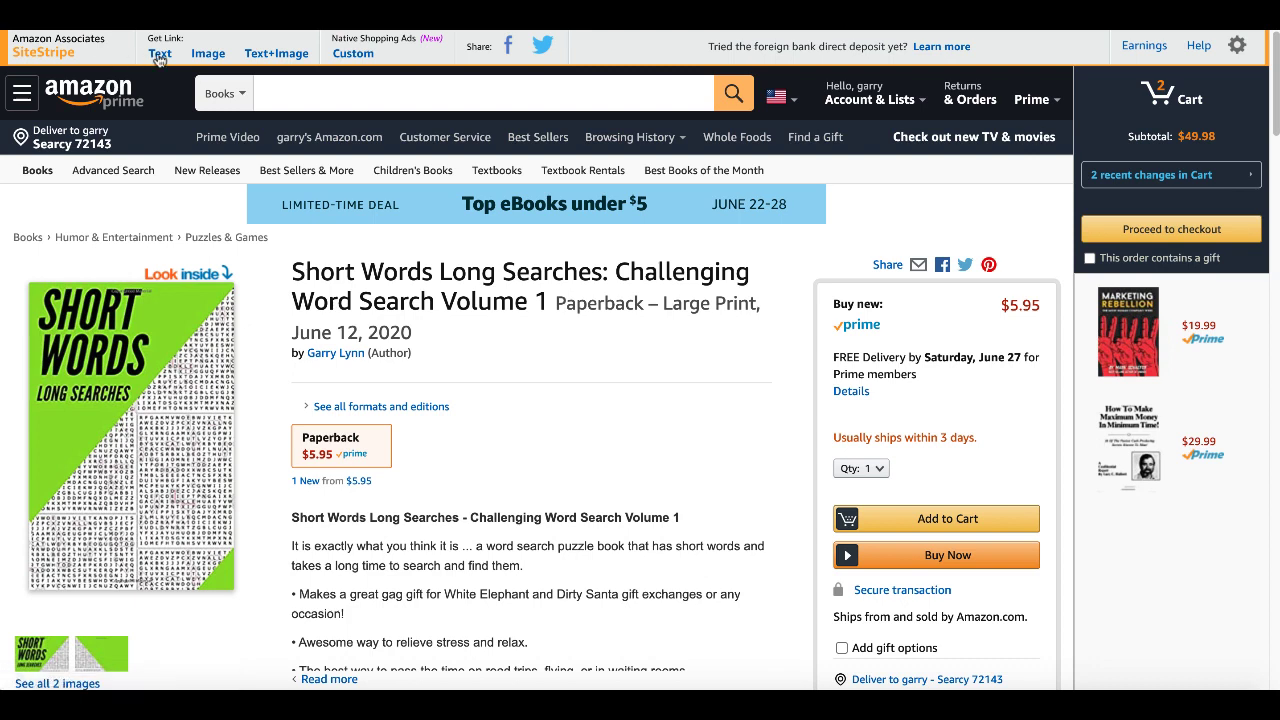
- Generate the Short Words Long Searches Text+Image iframe code in SiteStripe and copy it
left_click(270, 55)
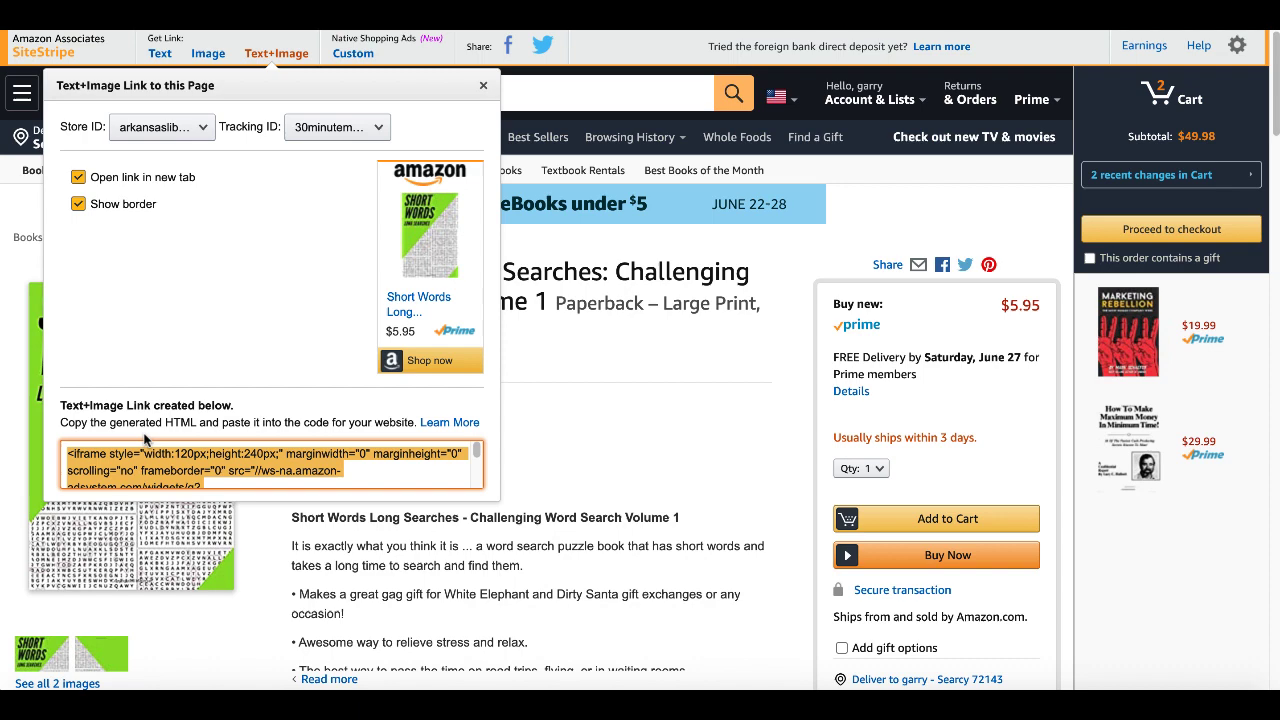
right_click(150, 469)
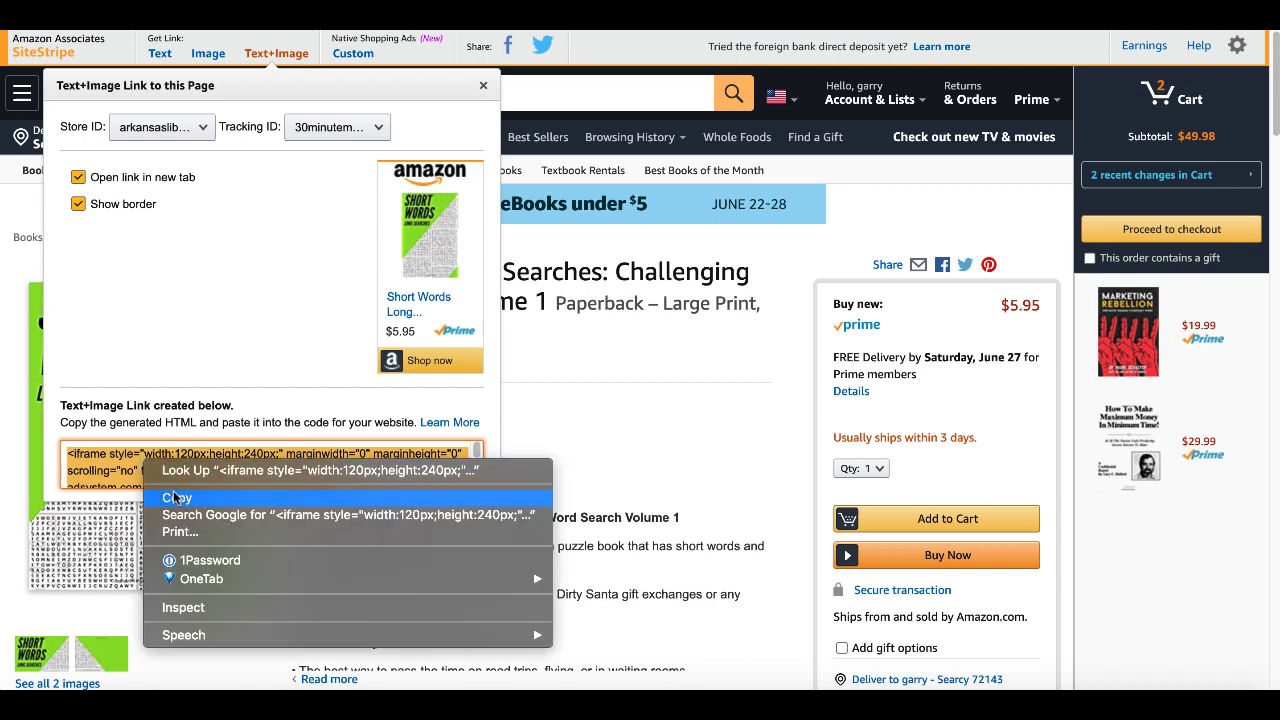
left_click(176, 497)
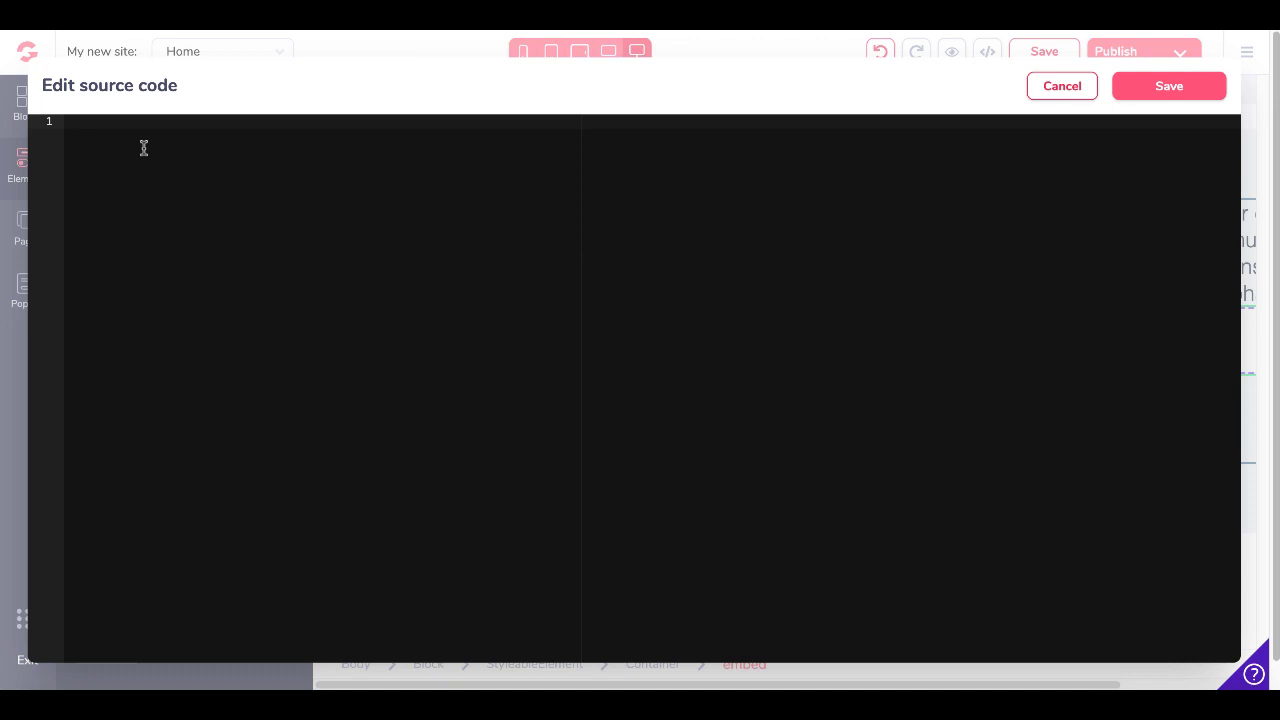
- Paste the Amazon Text+Image iframe code into the embed's source editor and save
right_click(144, 148)
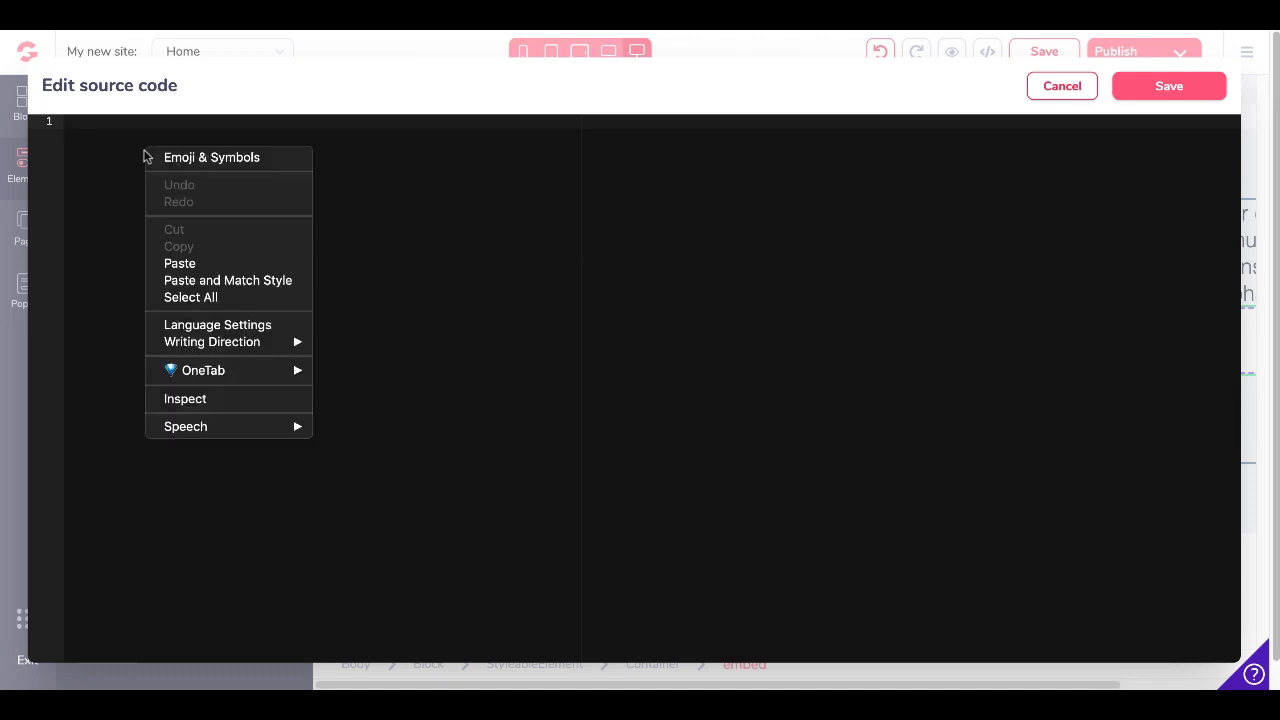
left_click(188, 259)
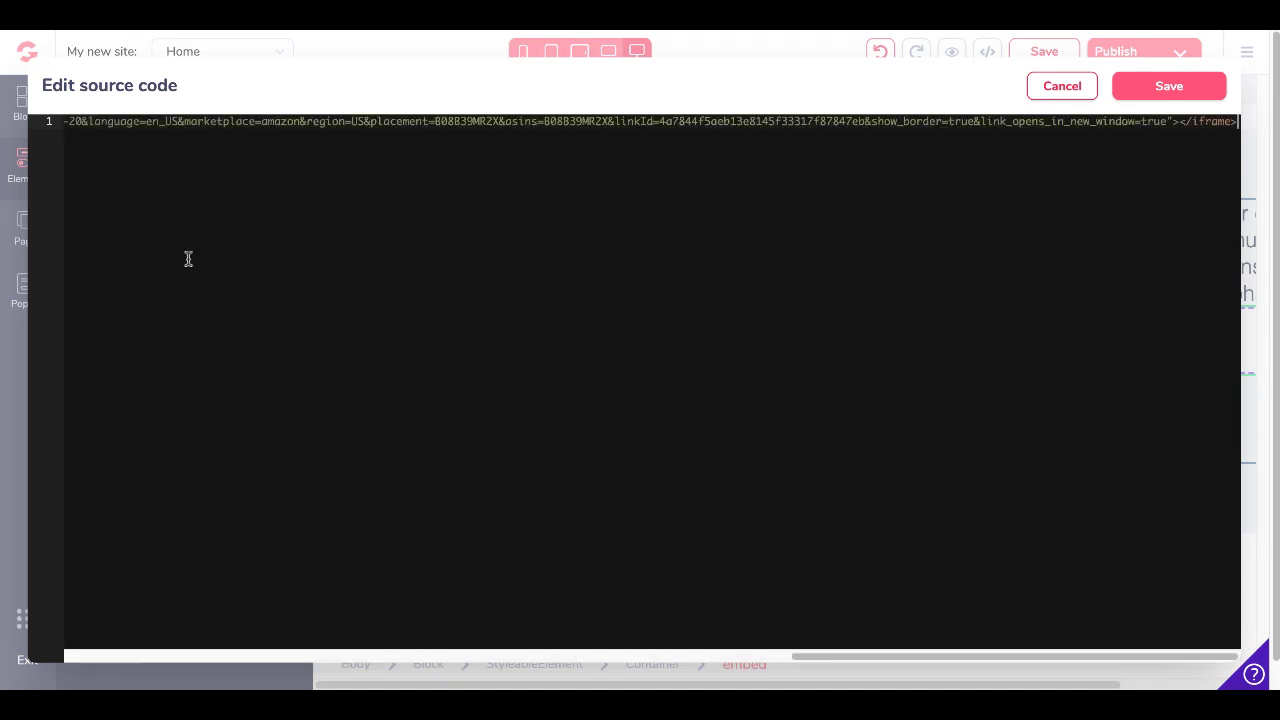
left_click(1157, 95)
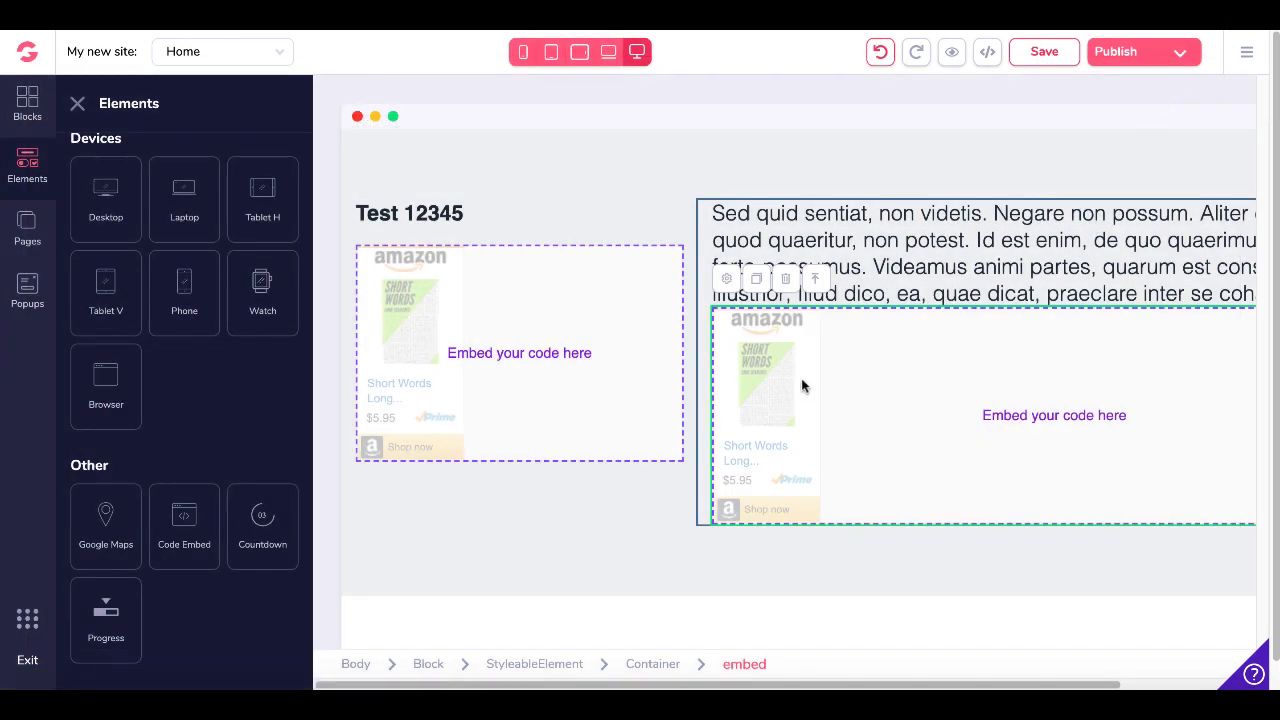
- Publish the GroovePages page to its test12345 address from Publish Settings
left_click(1177, 55)
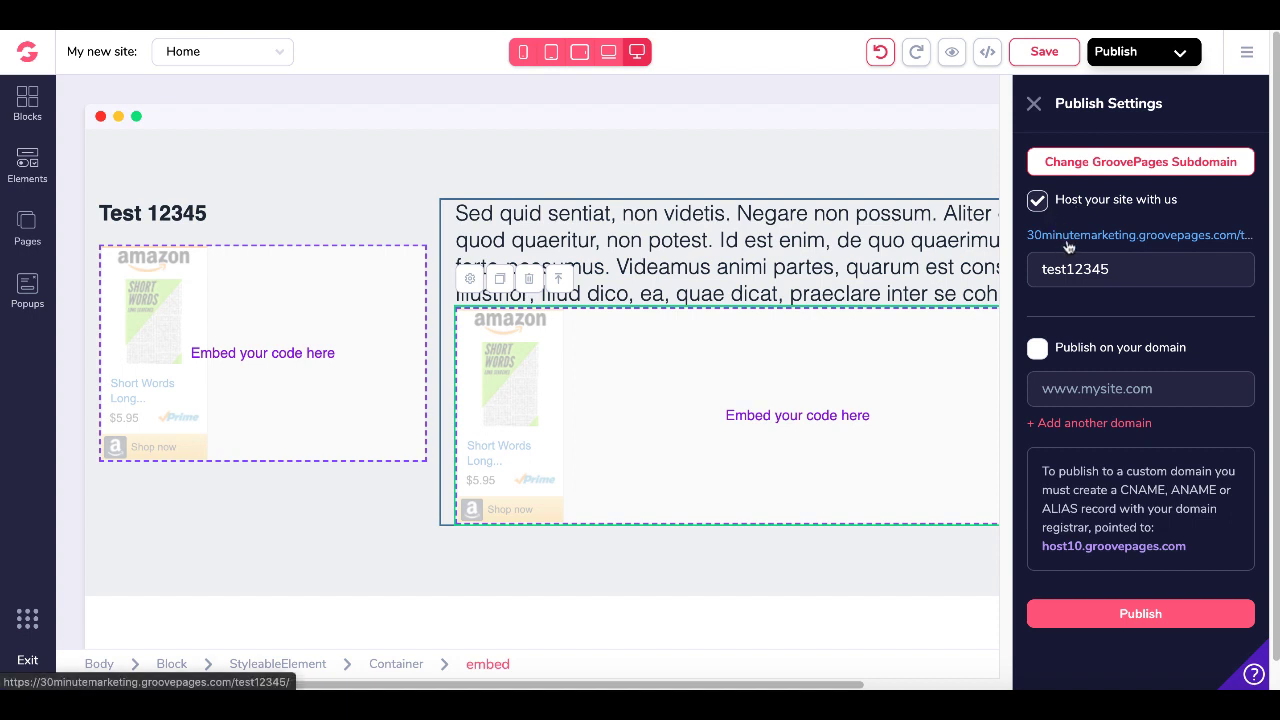
left_click(1097, 617)
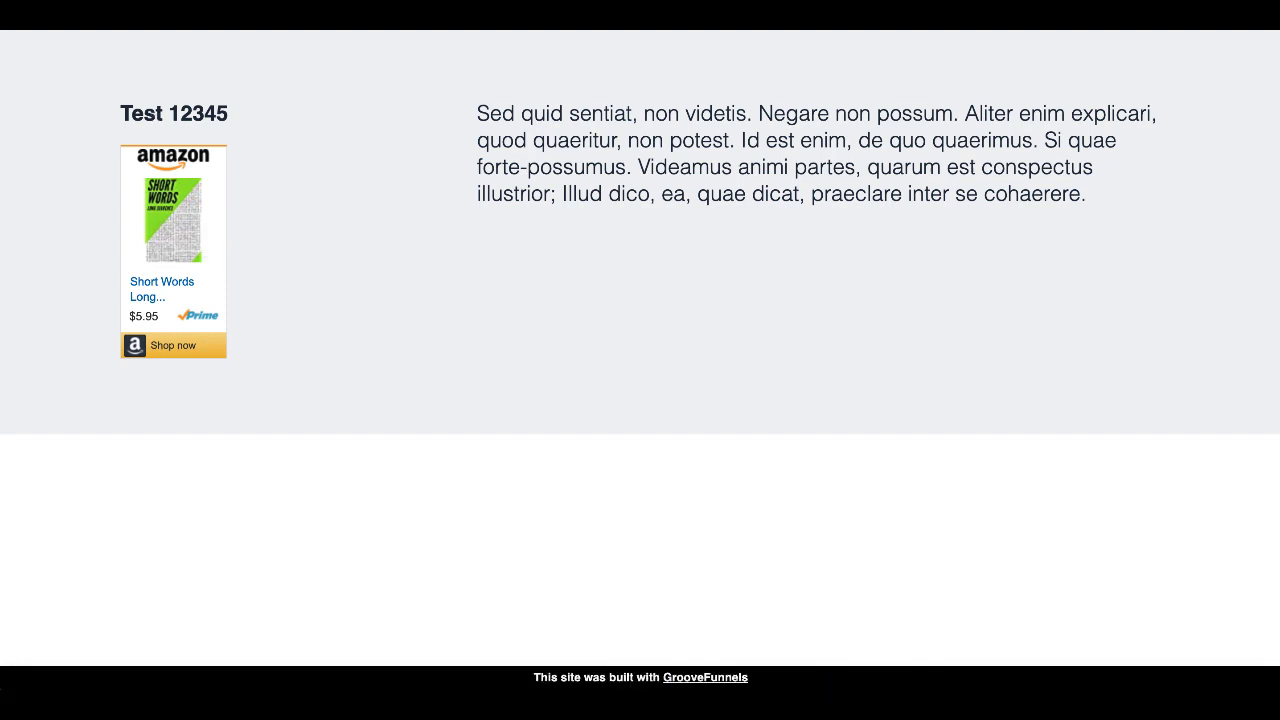
- Reload the live test12345 page to show the second Short Words widget
left_click(80, 15)
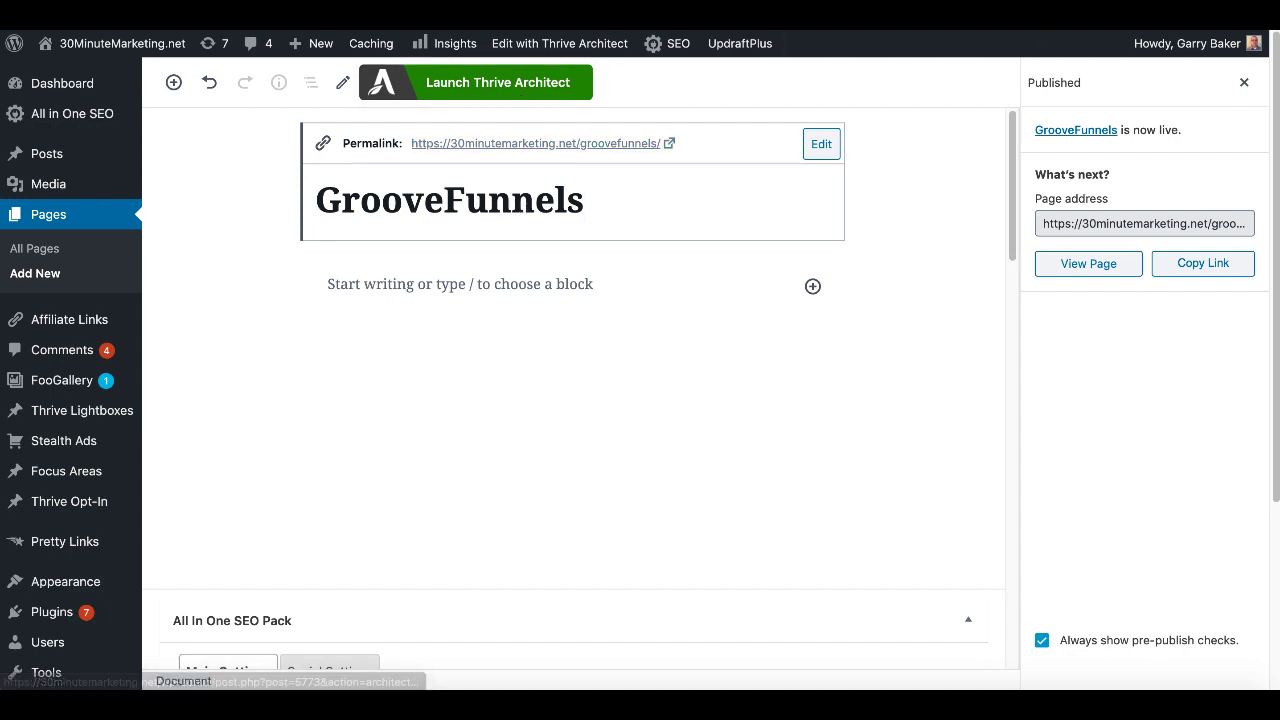
- Launch Thrive Architect on the GrooveFunnels WordPress page
left_click(490, 82)
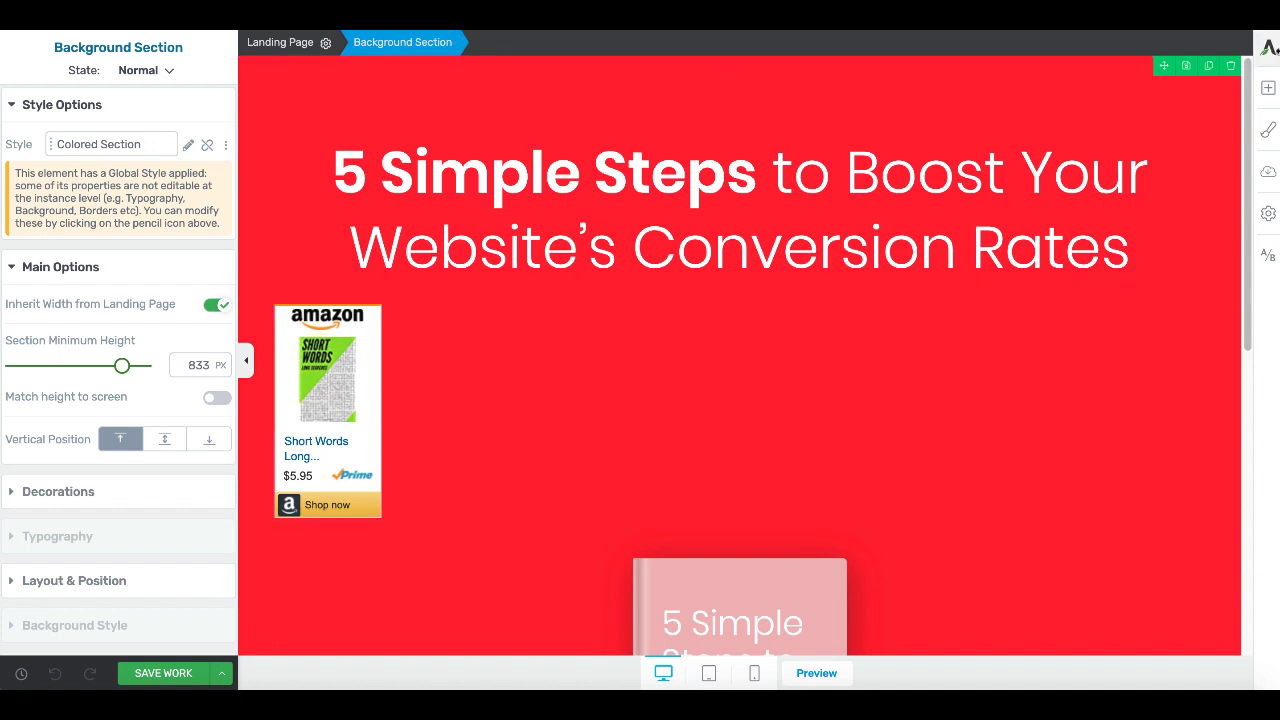
- Search elements for 'html', place Custom HTML under the headline, and open its code box
left_click(1268, 89)
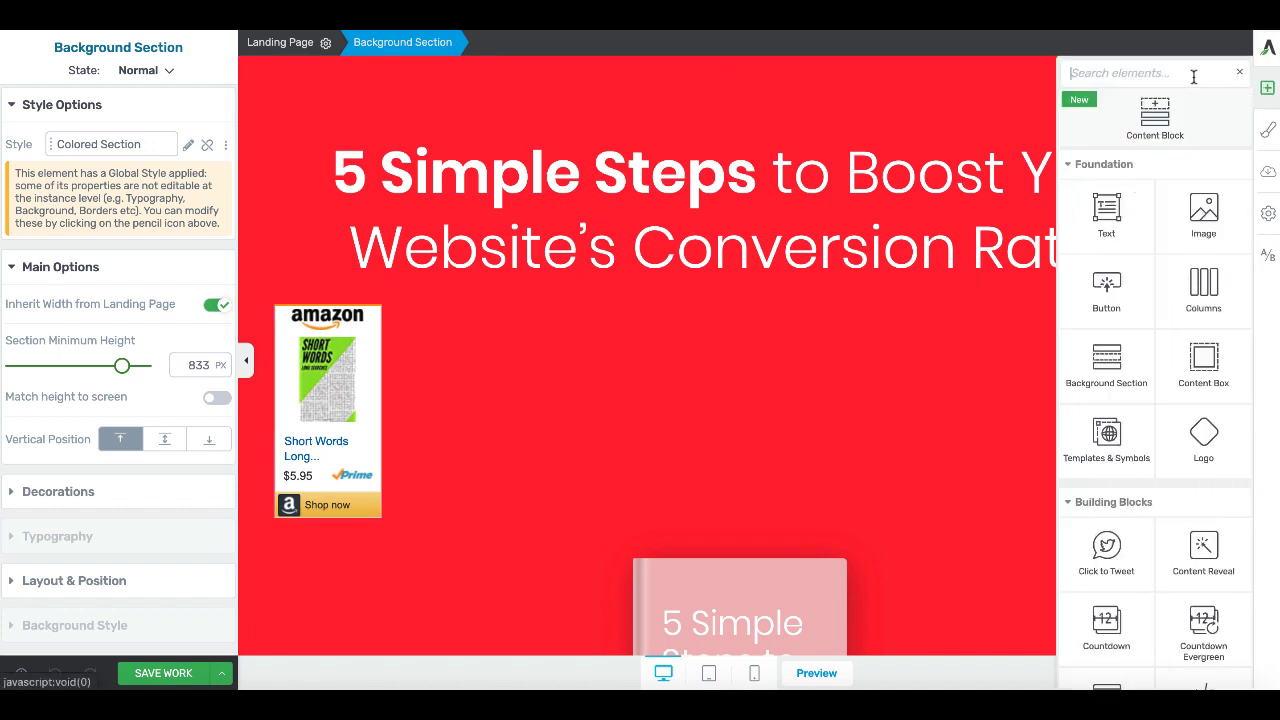
type("html")
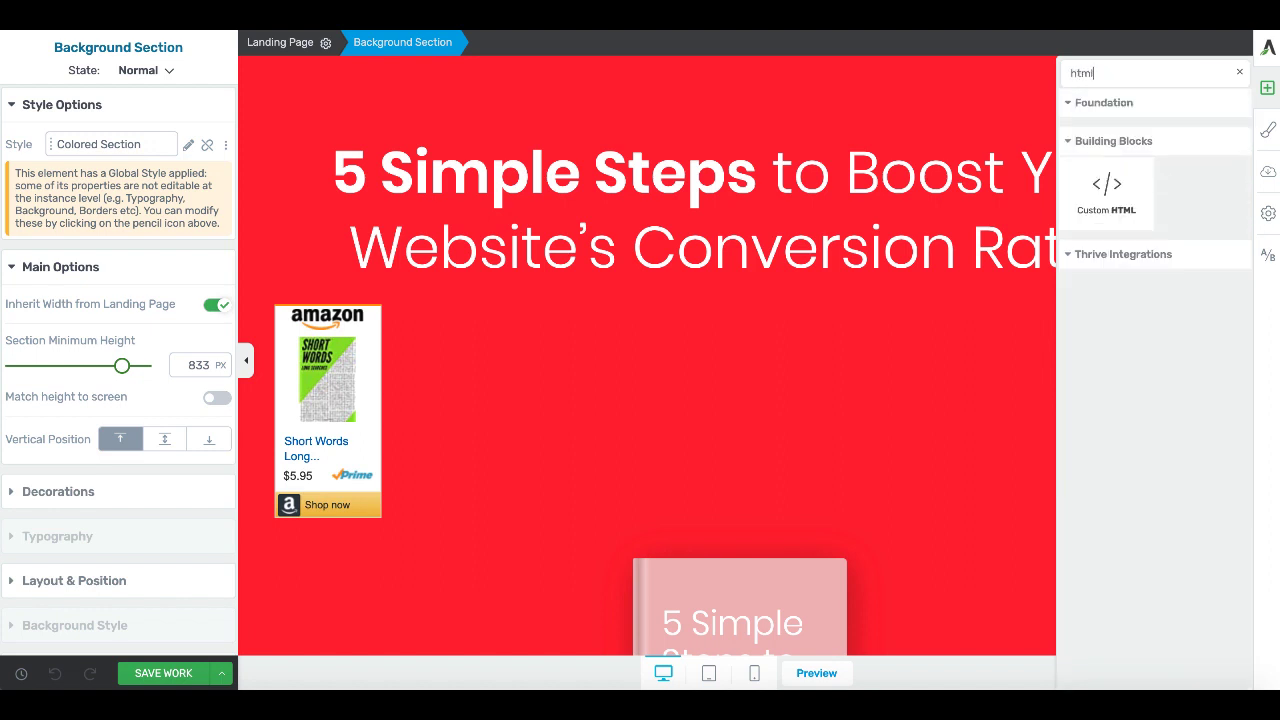
left_click_drag(1108, 175, 701, 277)
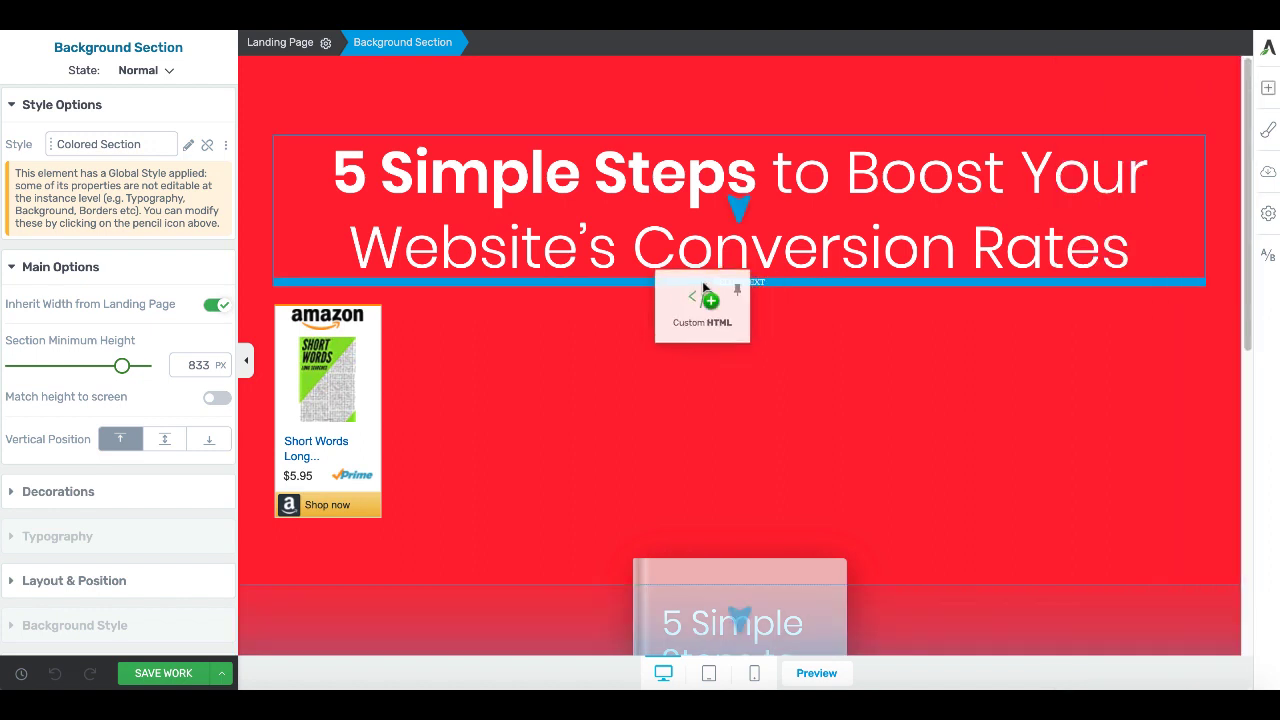
left_click(684, 337)
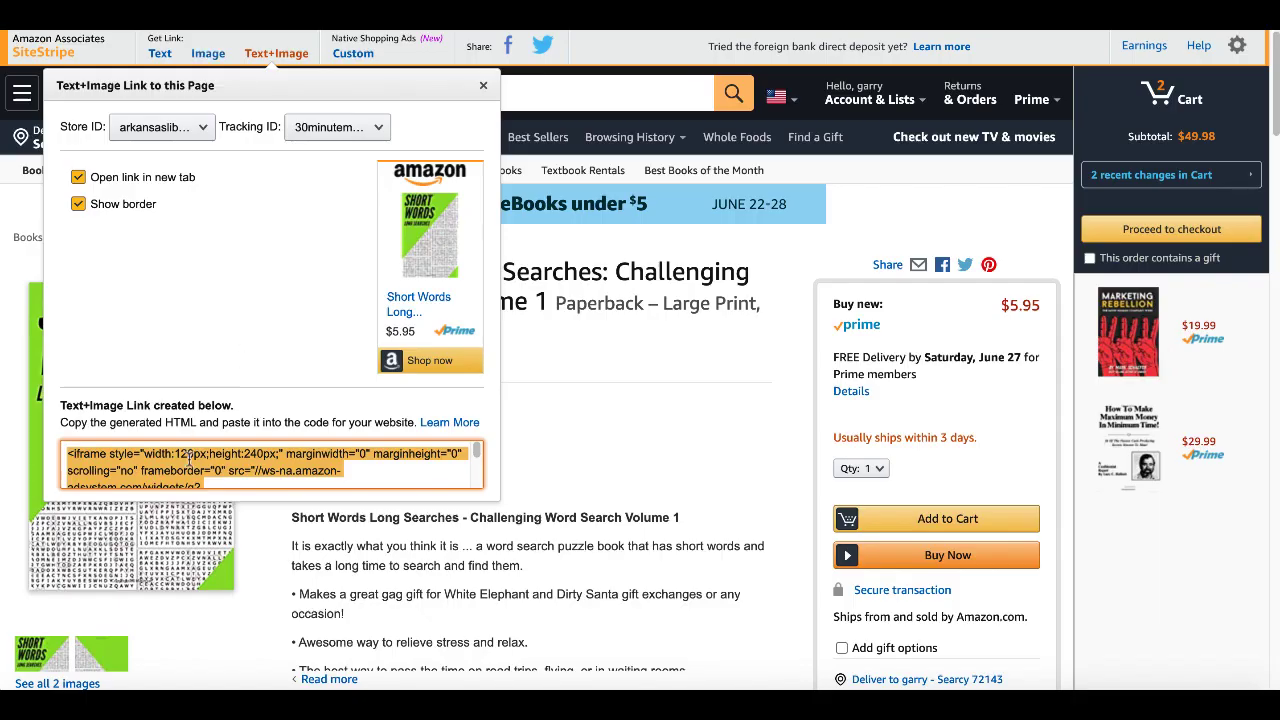
- Copy the SiteStripe iframe code, paste it into the Custom HTML box, and save
right_click(190, 458)
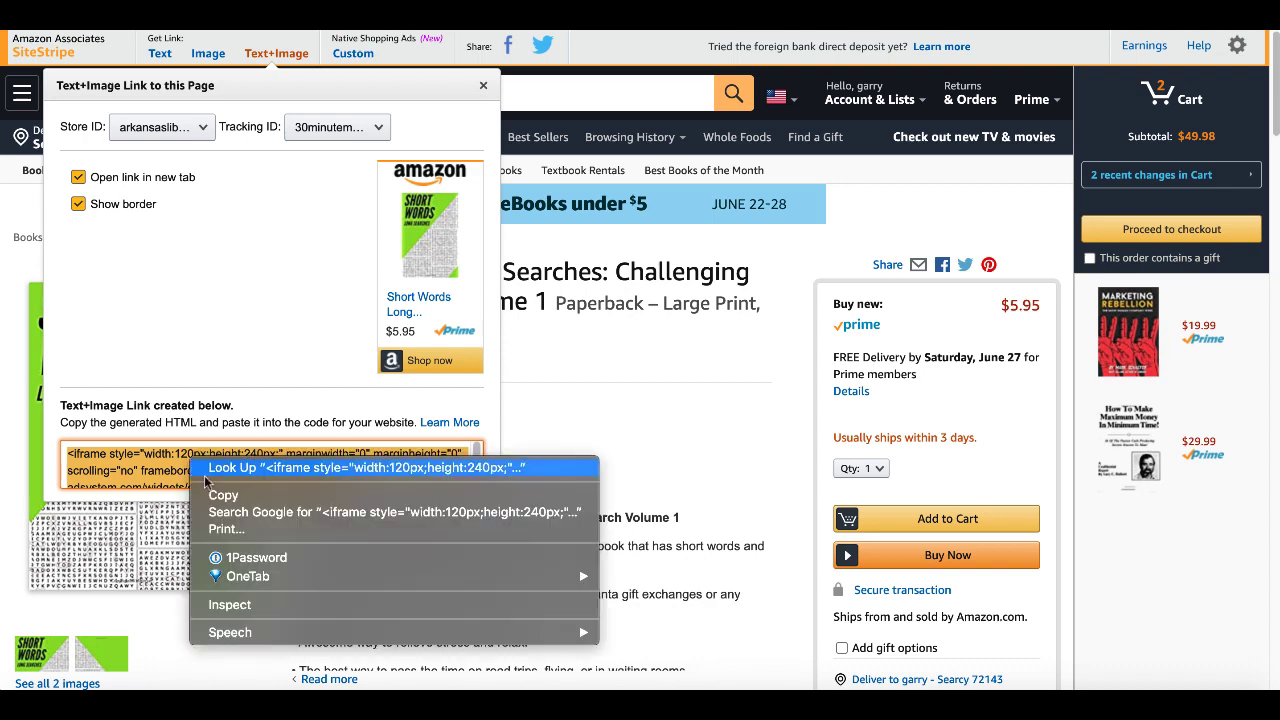
left_click(205, 490)
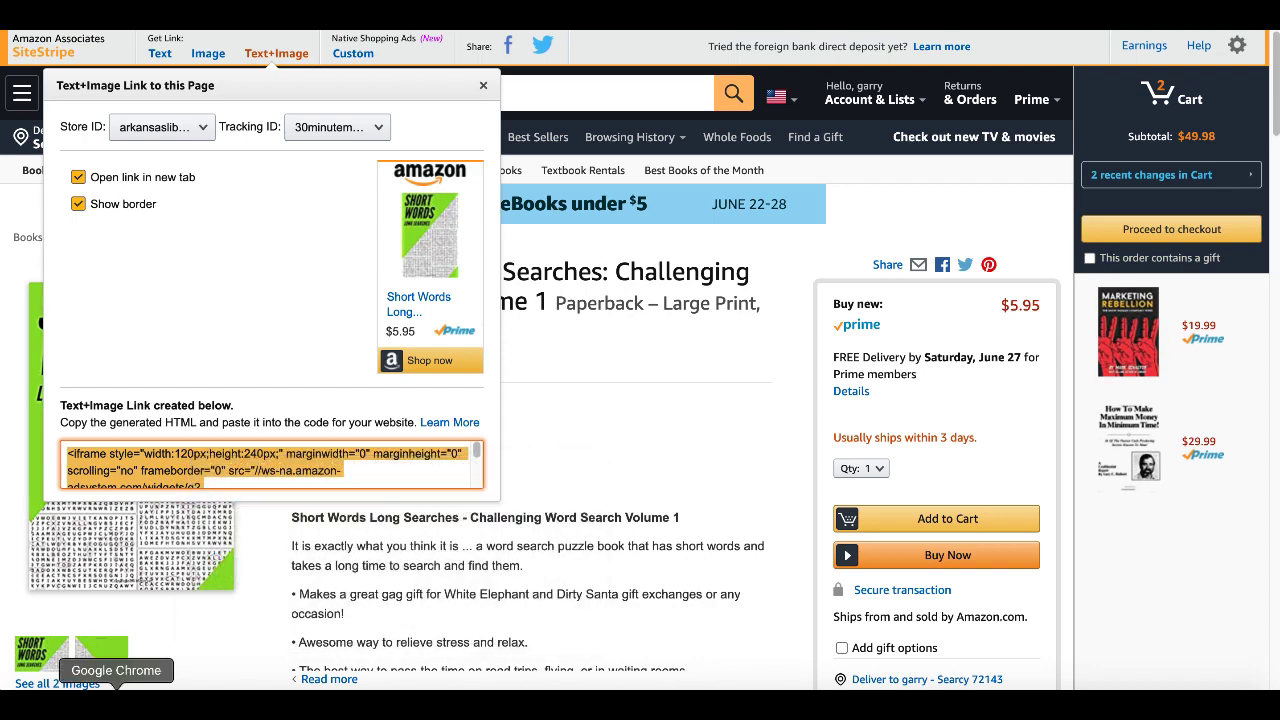
left_click(116, 705)
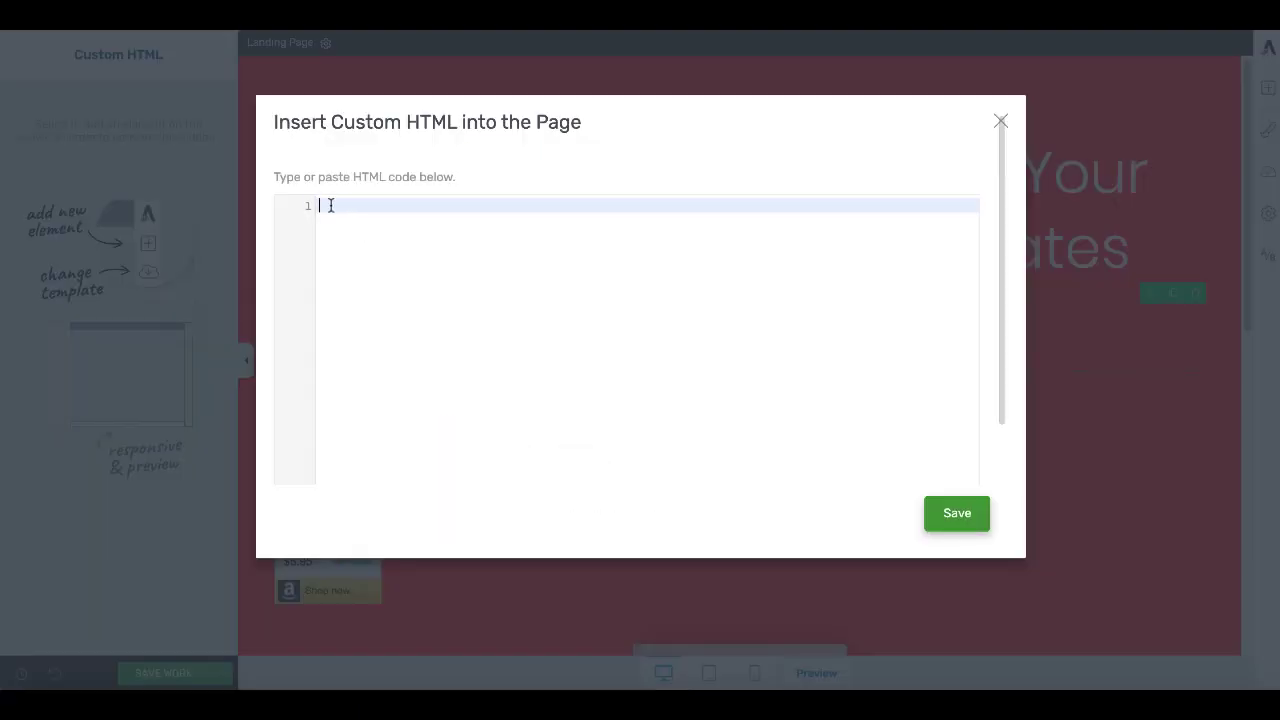
right_click(330, 205)
left_click(389, 320)
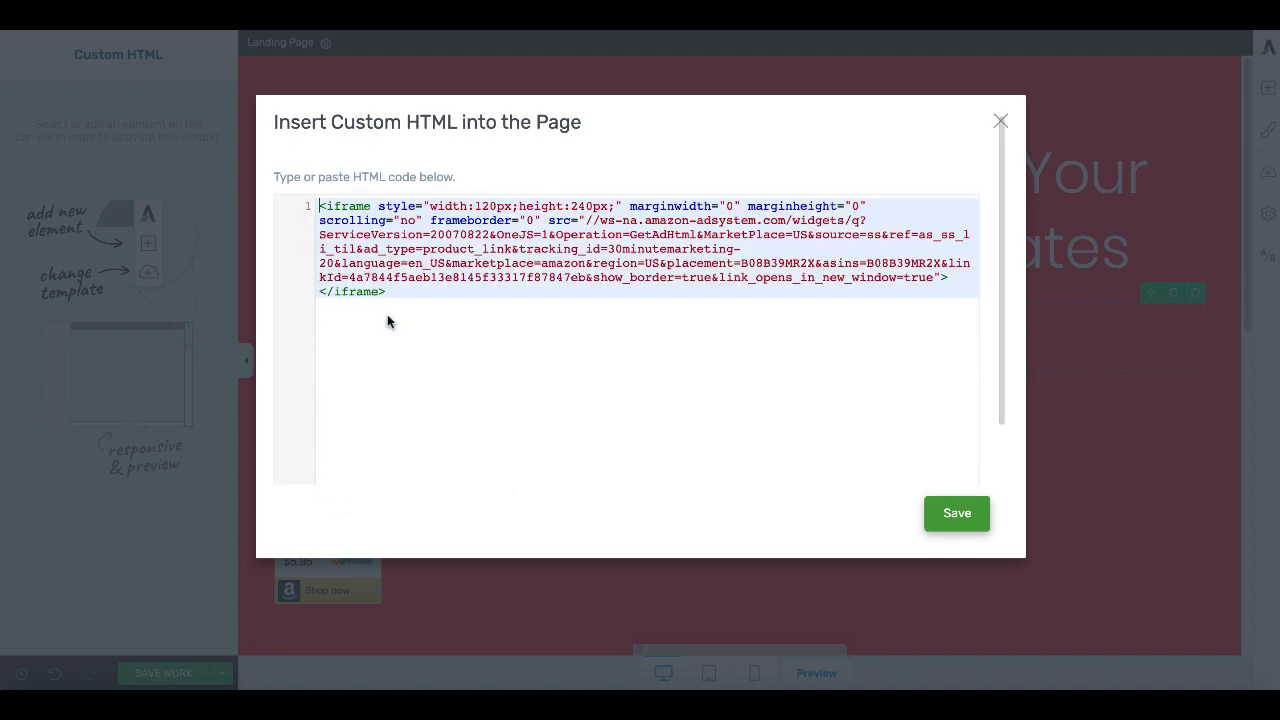
left_click(947, 502)
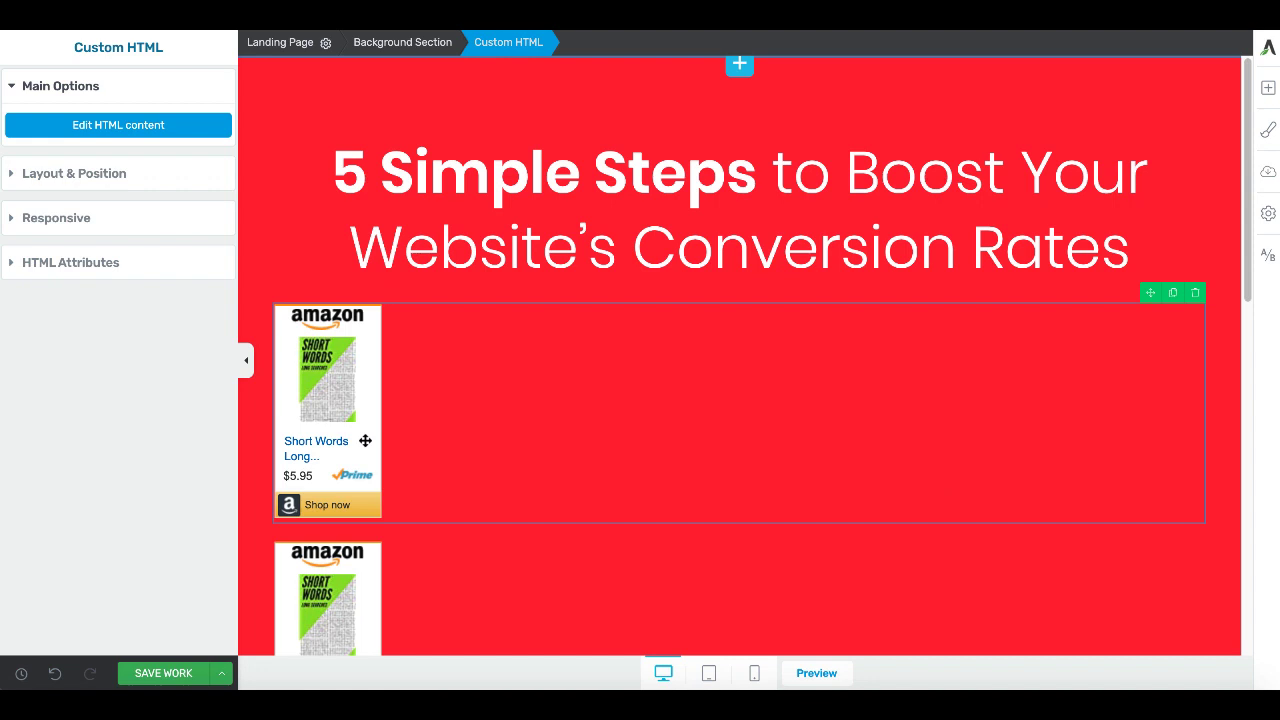
- Save the Thrive Architect page work and scroll the live page to check both widgets
left_click(180, 678)
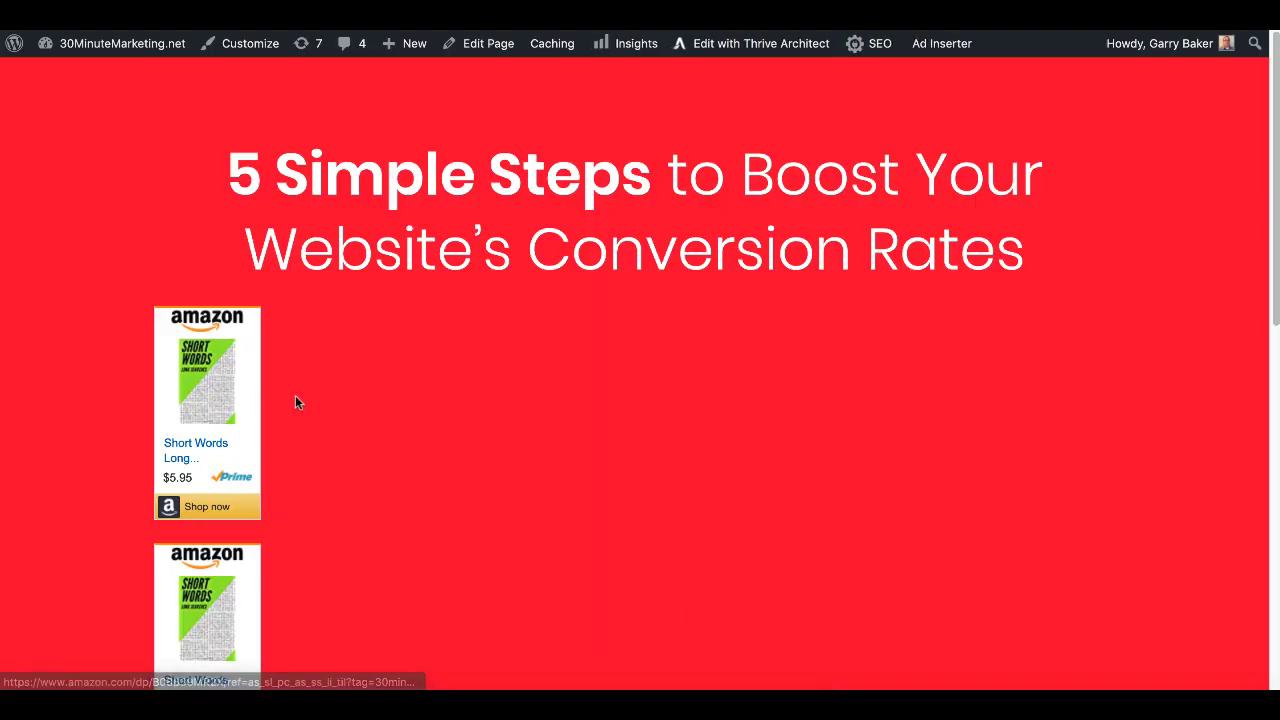
scroll(281, 415, "down", 3)
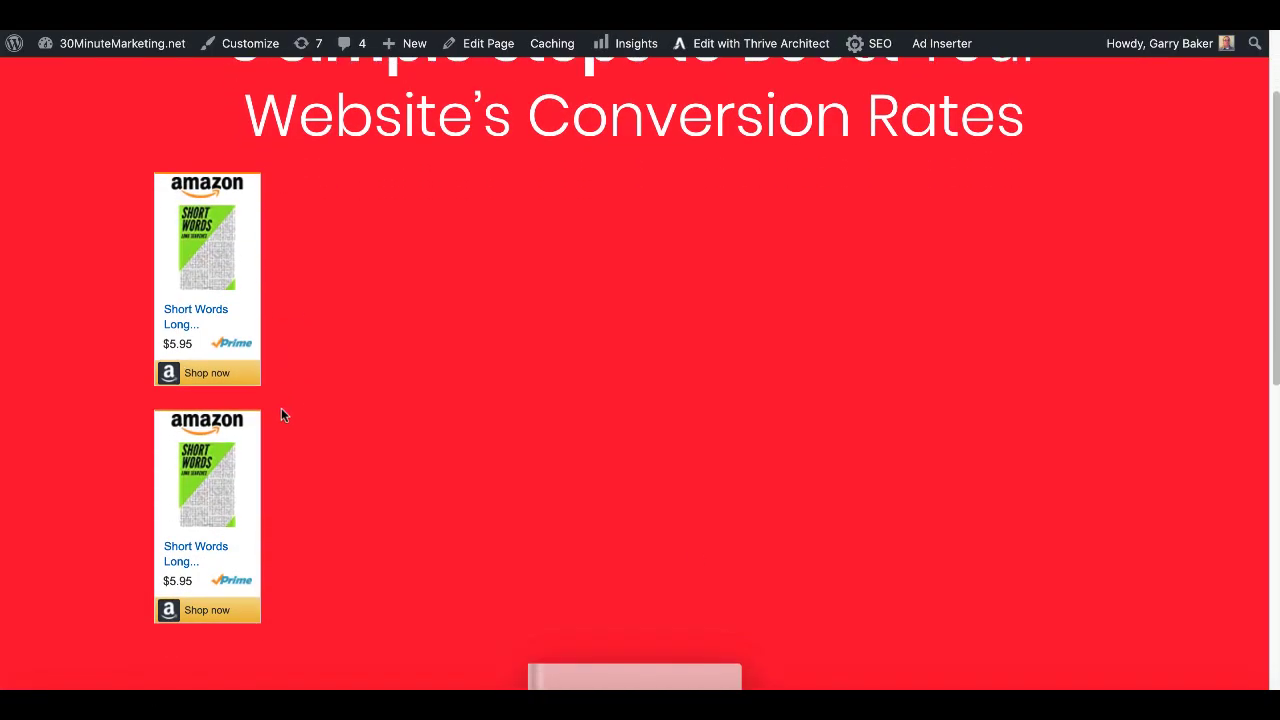
scroll(281, 415, "up", 3)
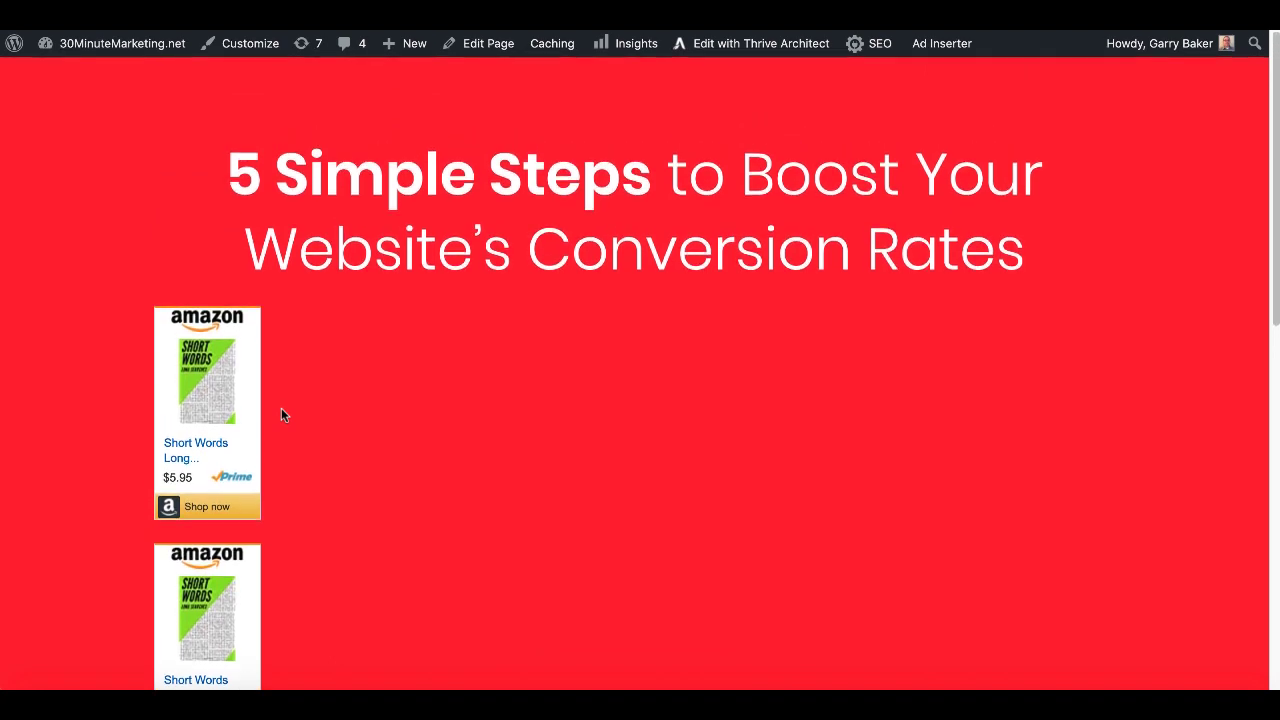